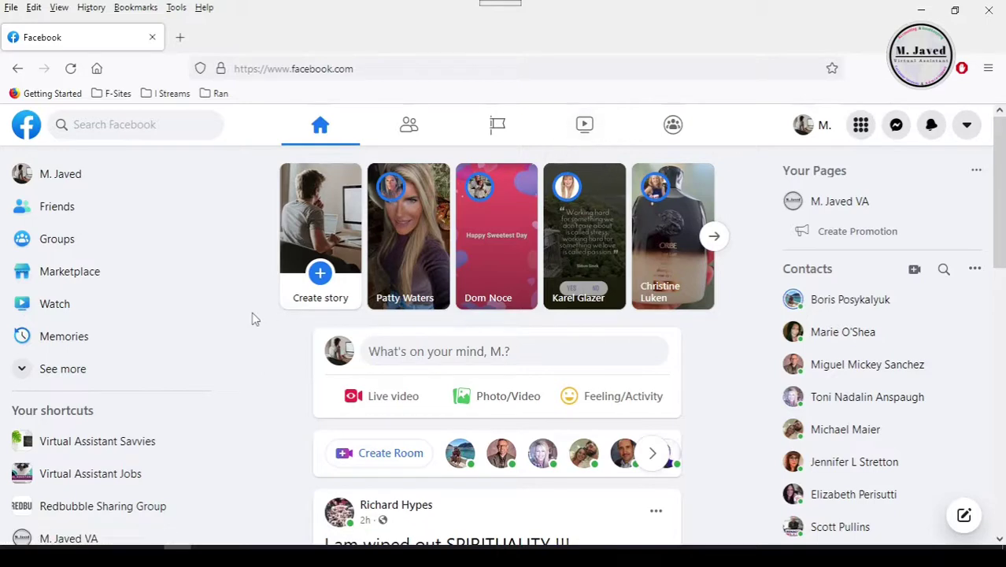
- Open MJ--Designs from the groups you manage and look over its page
{"action": "left_click", "coordinate": [71, 240]}
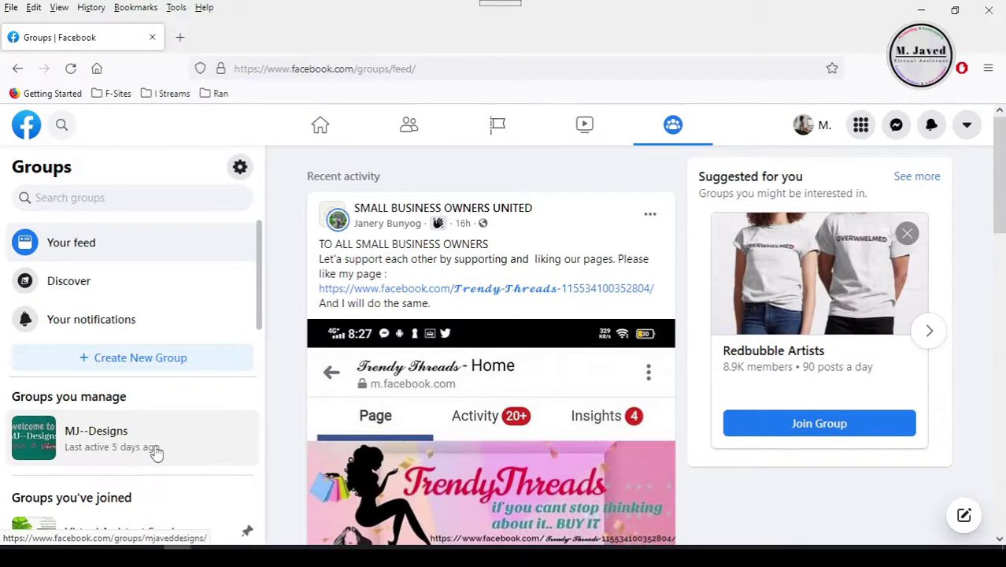
{"action": "left_click", "coordinate": [156, 452]}
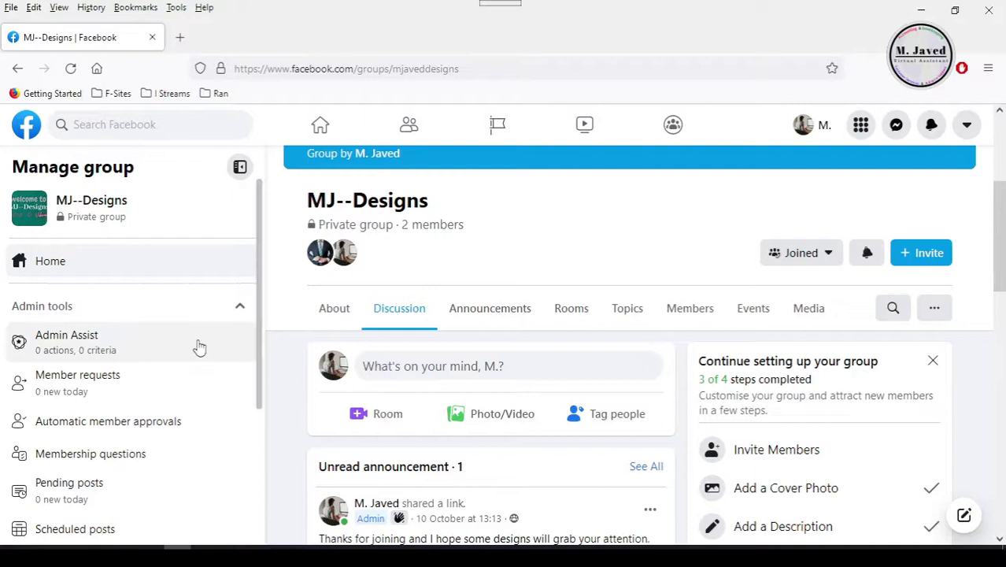
{"action": "scroll", "coordinate": [237, 363], "scroll_direction": "down", "scroll_amount": 3}
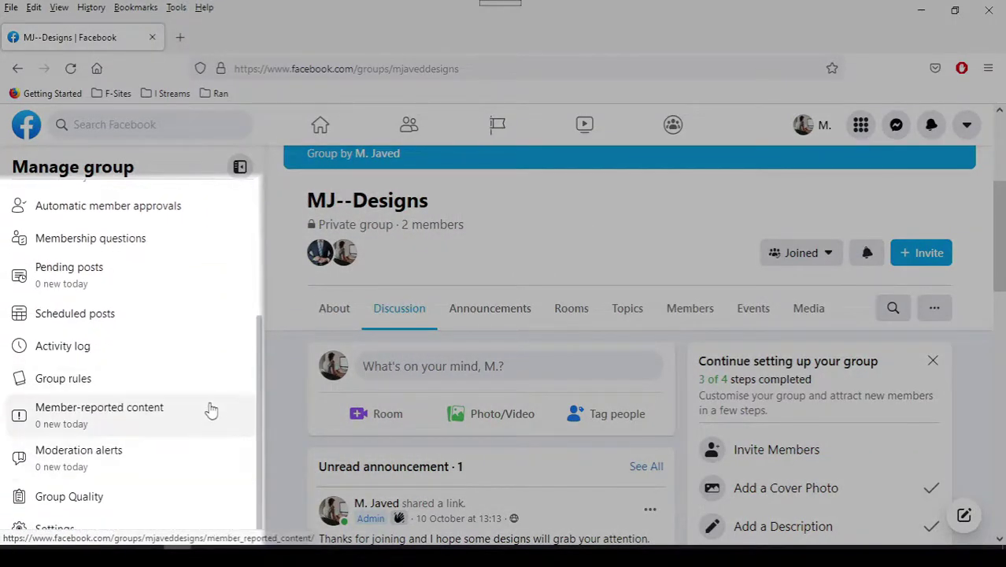
{"action": "scroll", "coordinate": [207, 377], "scroll_direction": "up", "scroll_amount": 3}
{"action": "scroll", "coordinate": [201, 422], "scroll_direction": "down", "scroll_amount": 2}
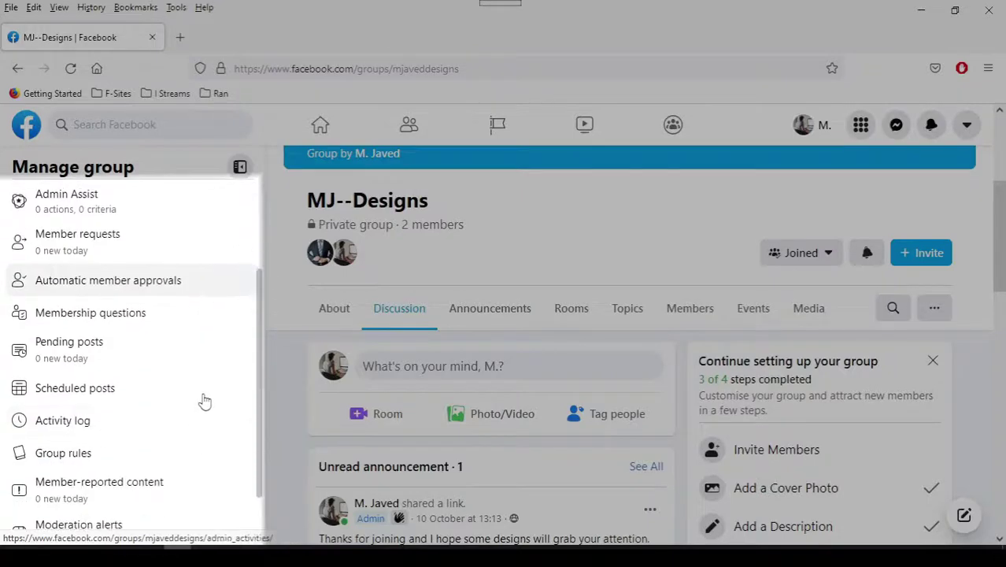
{"action": "scroll", "coordinate": [175, 449], "scroll_direction": "down", "scroll_amount": 1}
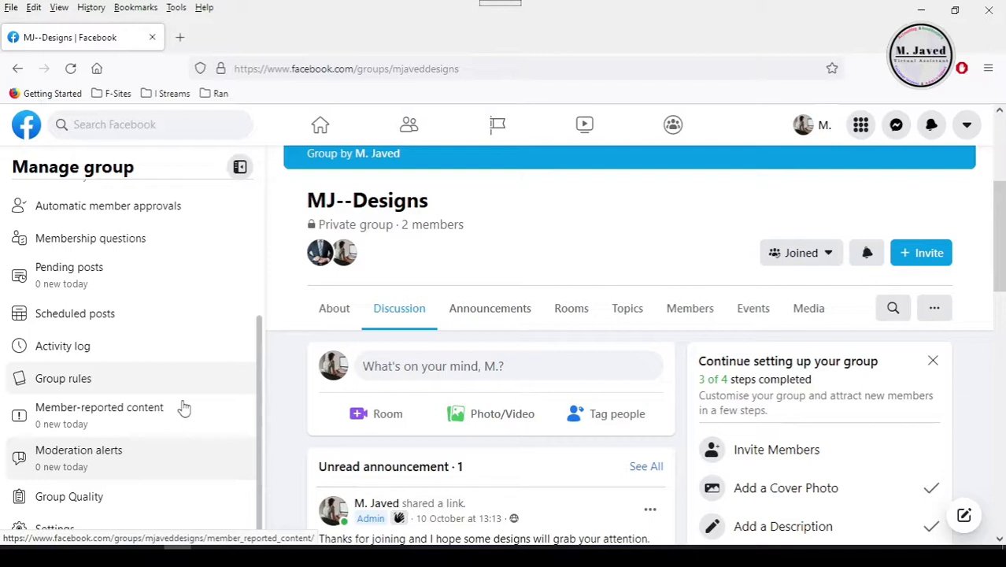
{"action": "scroll", "coordinate": [183, 407], "scroll_direction": "up", "scroll_amount": 3}
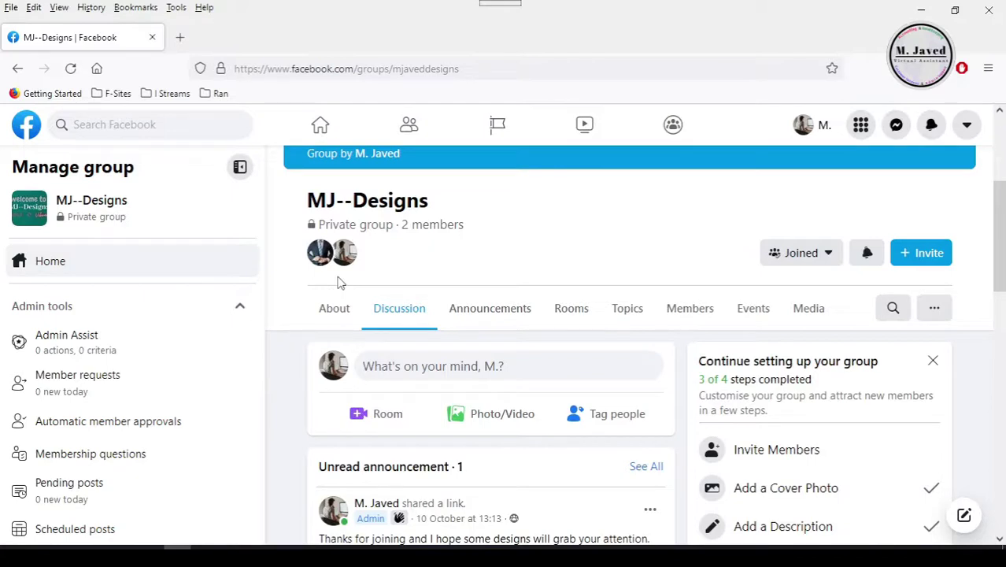
- Show the MJ--Designs member list and open the options for the non-admin friend
{"action": "left_click", "coordinate": [681, 309]}
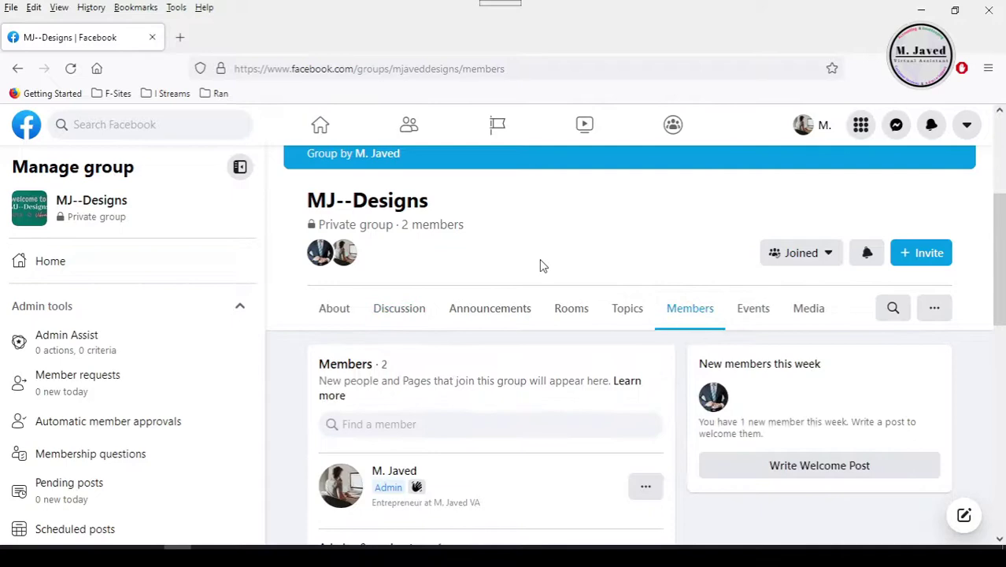
{"action": "scroll", "coordinate": [677, 421], "scroll_direction": "down", "scroll_amount": 3}
{"action": "scroll", "coordinate": [685, 417], "scroll_direction": "down", "scroll_amount": 4}
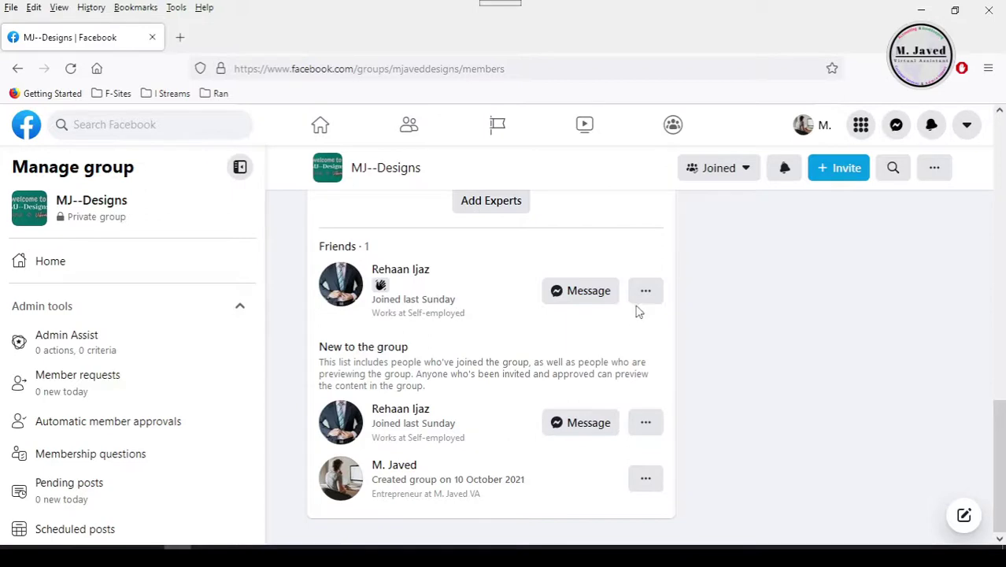
{"action": "left_click", "coordinate": [646, 293]}
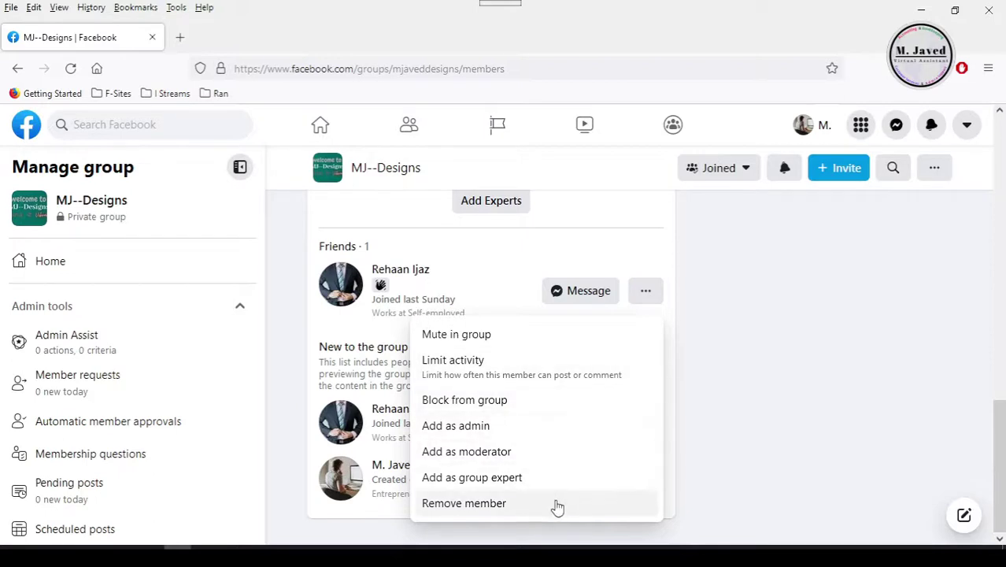
- Remove the other member from MJ--Designs and confirm the removal
{"action": "left_click", "coordinate": [543, 504]}
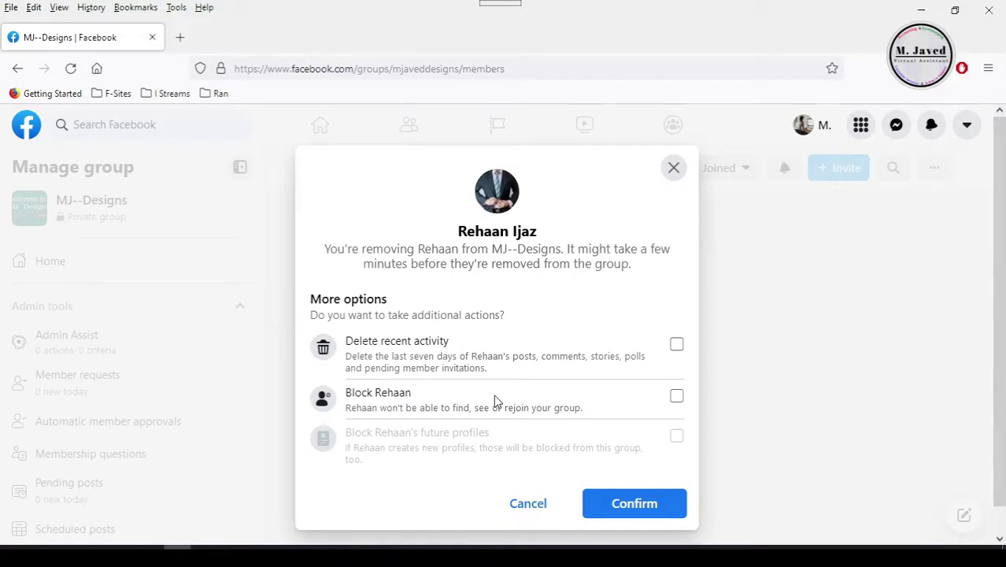
{"action": "scroll", "coordinate": [493, 454], "scroll_direction": "down", "scroll_amount": 1}
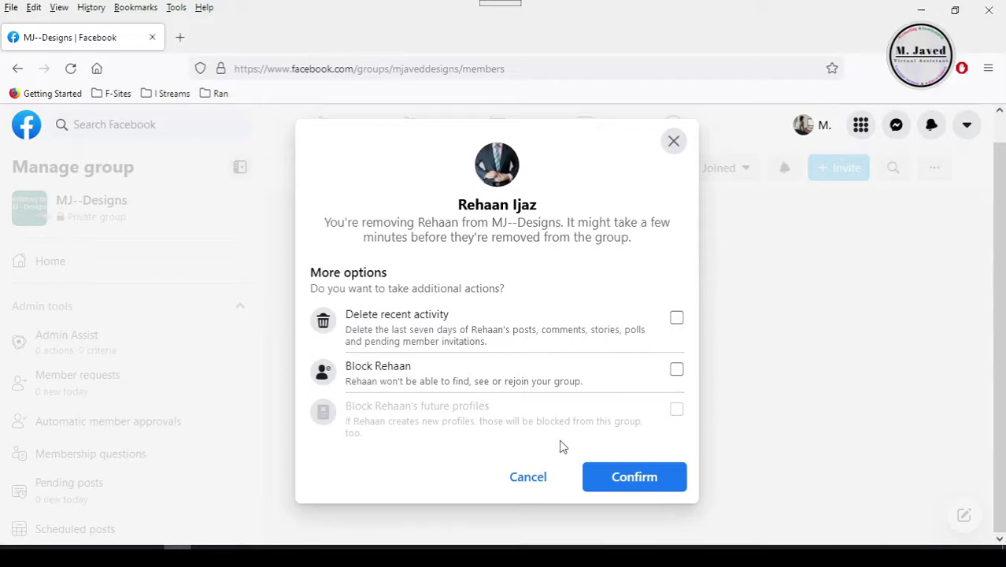
{"action": "left_click", "coordinate": [624, 478]}
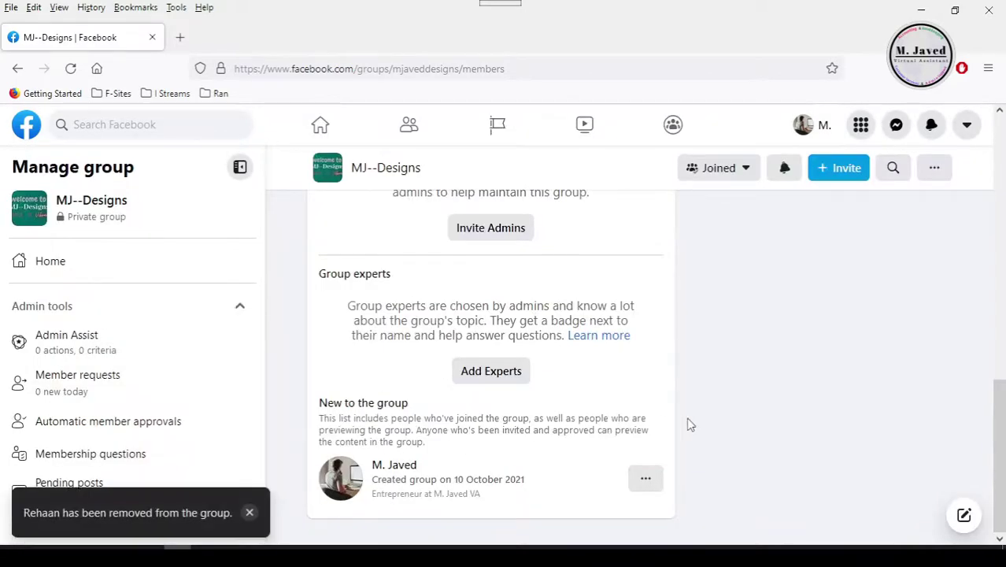
- Reload the group page, then choose Leave group from your own membership options
{"action": "scroll", "coordinate": [688, 425], "scroll_direction": "up", "scroll_amount": 6}
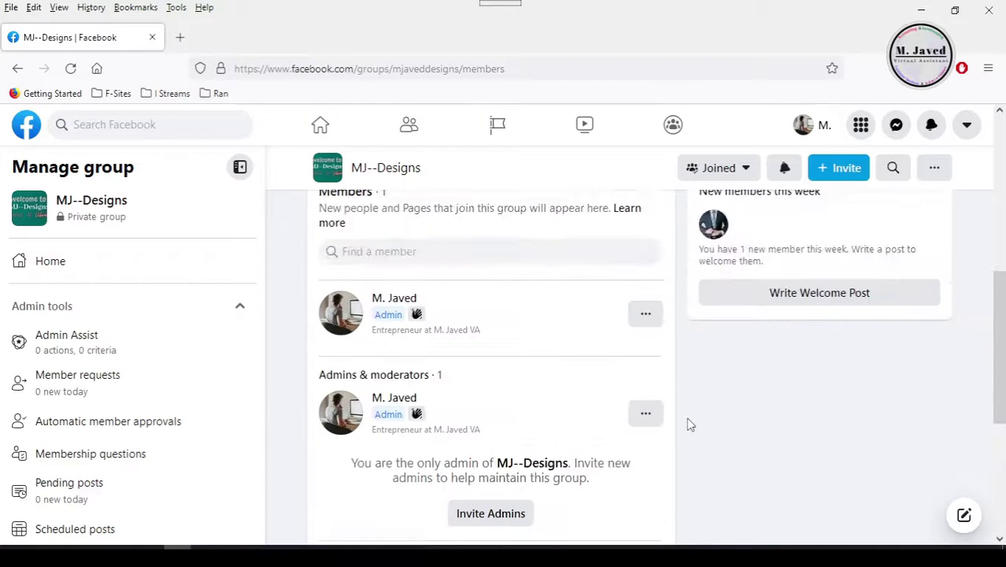
{"action": "scroll", "coordinate": [693, 475], "scroll_direction": "down", "scroll_amount": 3}
{"action": "scroll", "coordinate": [375, 371], "scroll_direction": "up", "scroll_amount": 4}
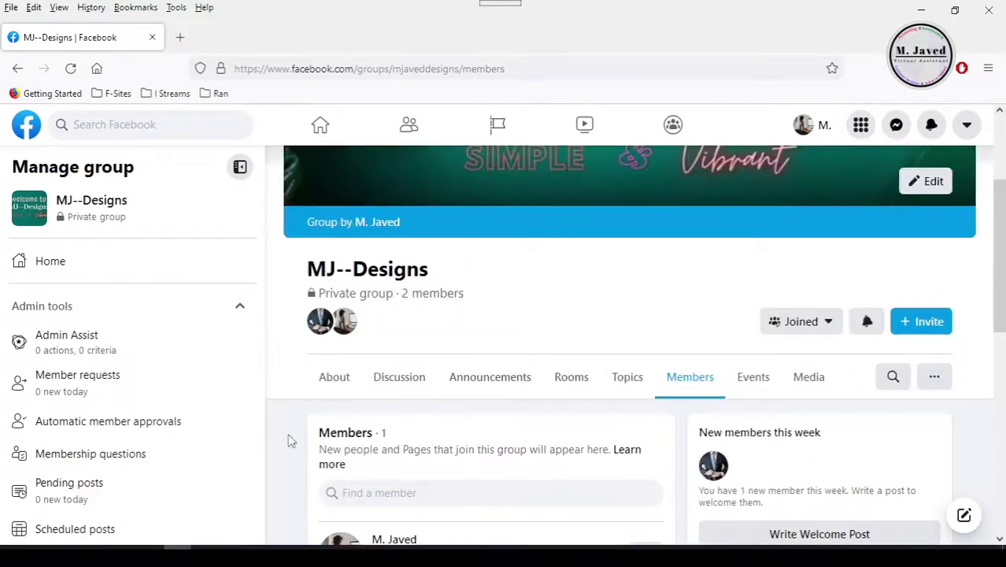
{"action": "left_click", "coordinate": [71, 69]}
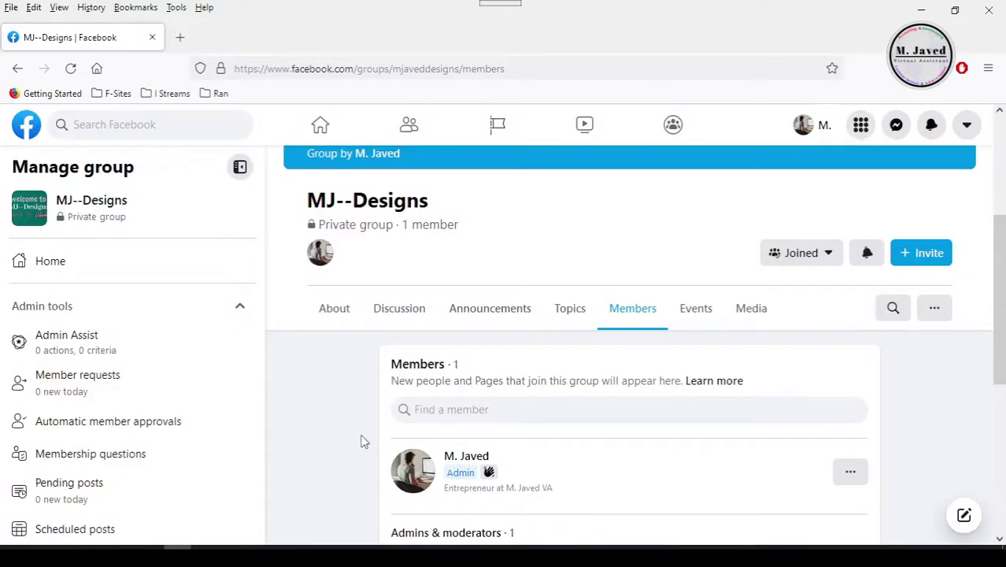
{"action": "scroll", "coordinate": [363, 441], "scroll_direction": "down", "scroll_amount": 5}
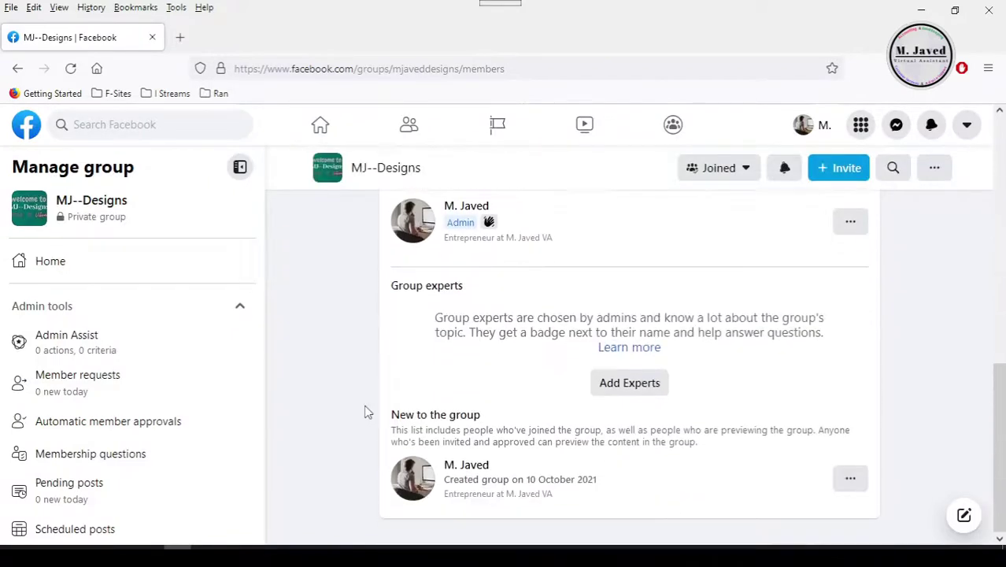
{"action": "left_click", "coordinate": [850, 478]}
{"action": "left_click", "coordinate": [709, 441]}
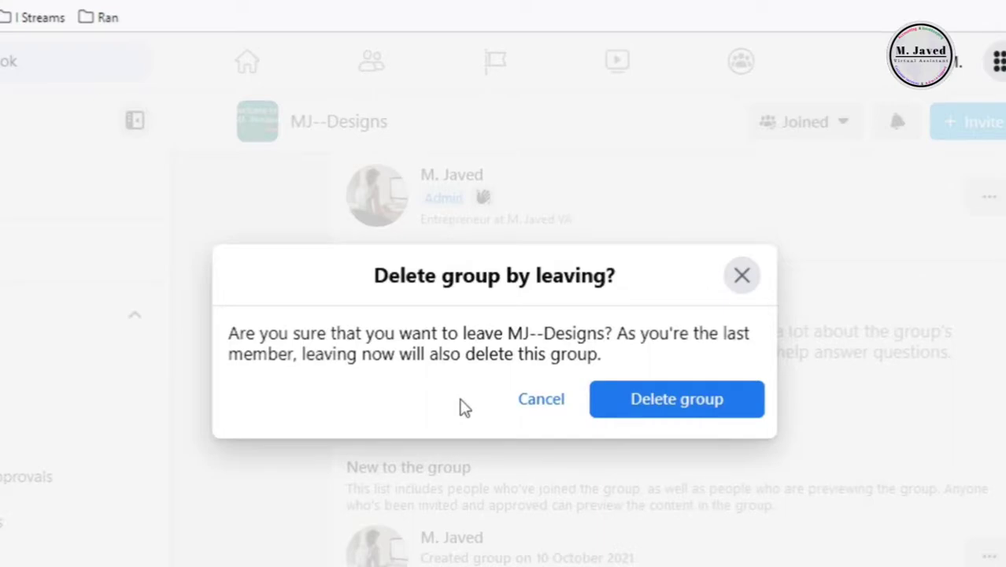
- Confirm deleting MJ--Designs by leaving, then open the deleted group's options menu
{"action": "left_click", "coordinate": [651, 403]}
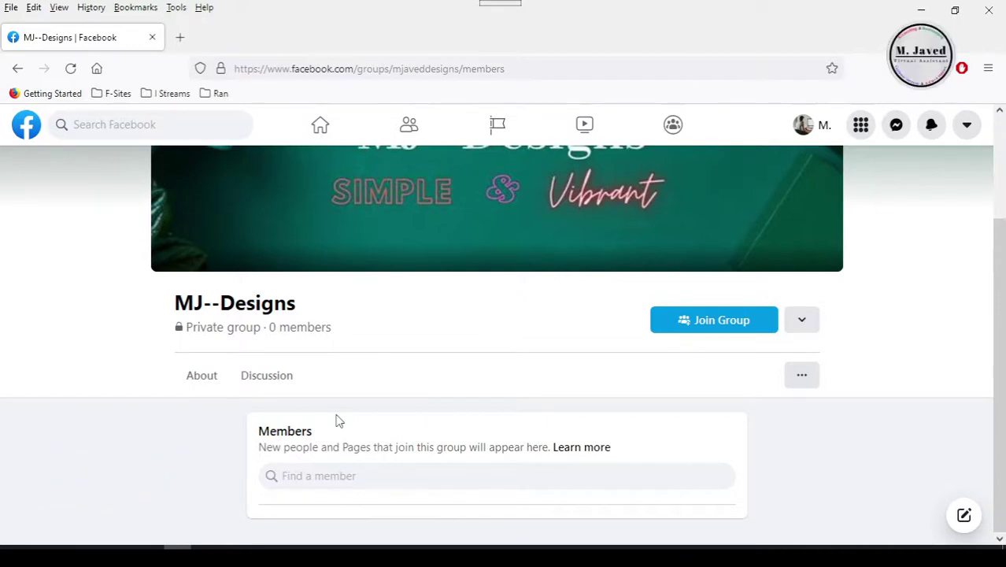
{"action": "left_click", "coordinate": [813, 377]}
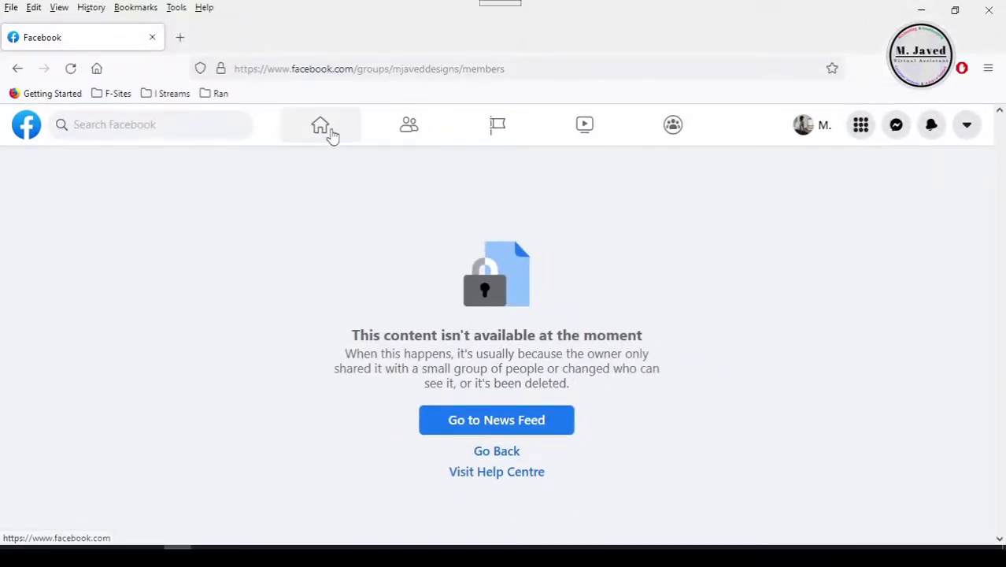
- Go from Home to your profile and show the Groups section of joined groups
{"action": "left_click", "coordinate": [324, 130]}
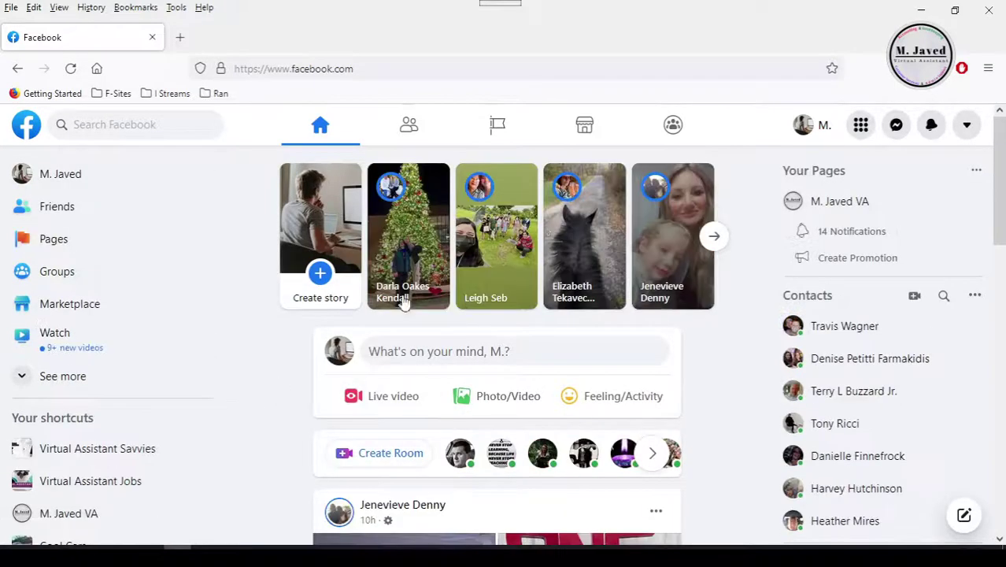
{"action": "left_click", "coordinate": [822, 133]}
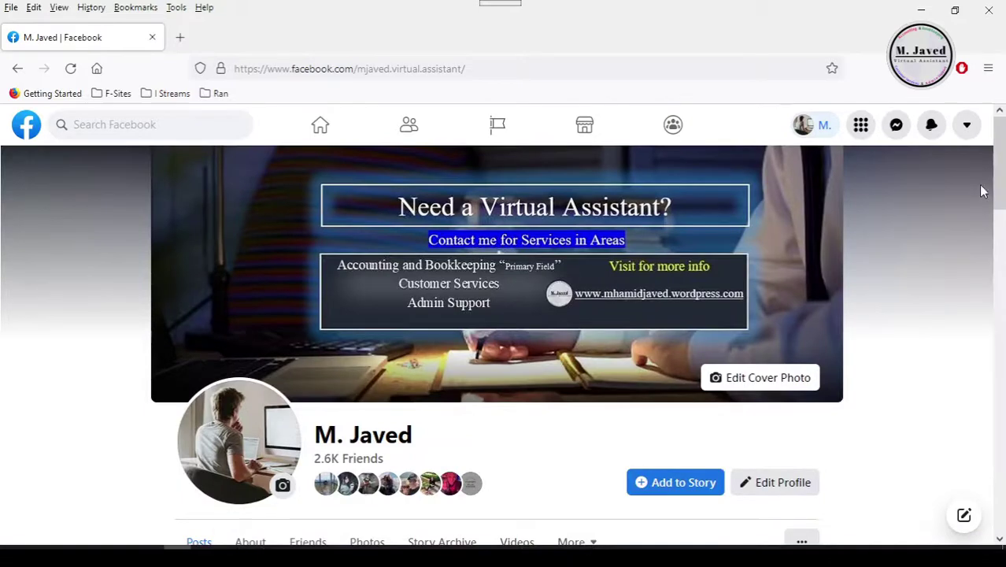
{"action": "scroll", "coordinate": [1001, 197], "scroll_direction": "down", "scroll_amount": 1}
{"action": "left_click_drag", "start_coordinate": [1001, 197], "coordinate": [998, 269]}
{"action": "left_click", "coordinate": [588, 201]}
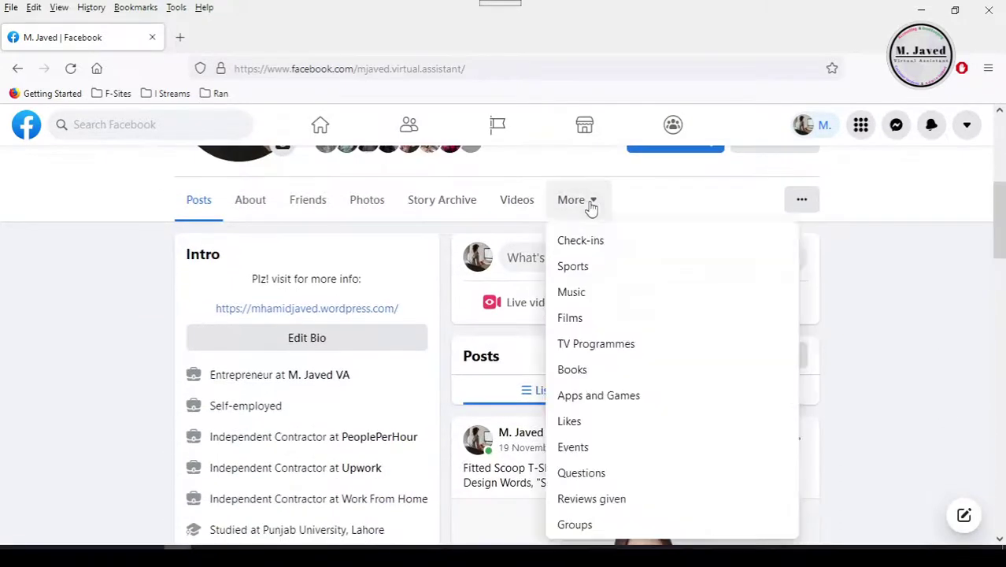
{"action": "left_click", "coordinate": [576, 525]}
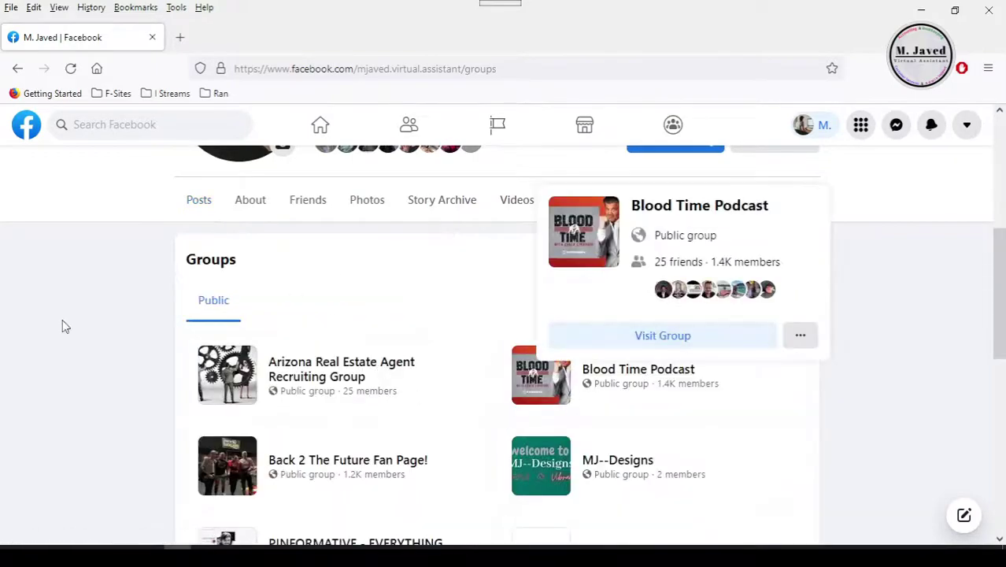
{"action": "mouse_move", "coordinate": [1000, 263]}
{"action": "left_mouse_down"}
{"action": "mouse_move", "coordinate": [1003, 418]}
{"action": "mouse_move", "coordinate": [1003, 248]}
{"action": "left_mouse_up"}
- Open the Arizona Real Estate Agent Recruiting Group and its Joined membership menu
{"action": "left_click", "coordinate": [348, 421]}
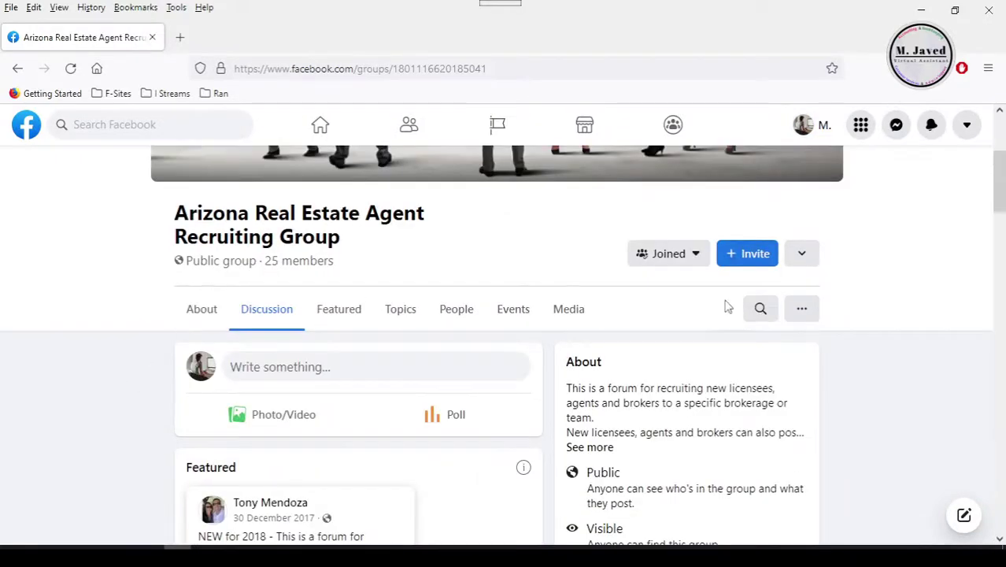
{"action": "scroll", "coordinate": [973, 233], "scroll_direction": "up", "scroll_amount": 3}
{"action": "scroll", "coordinate": [973, 234], "scroll_direction": "down", "scroll_amount": 1}
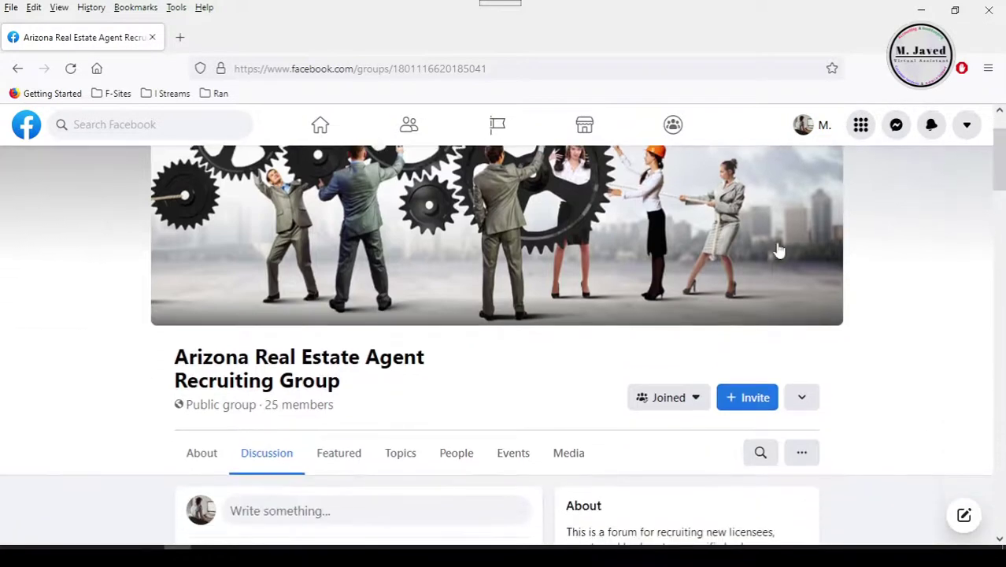
{"action": "left_click", "coordinate": [684, 401]}
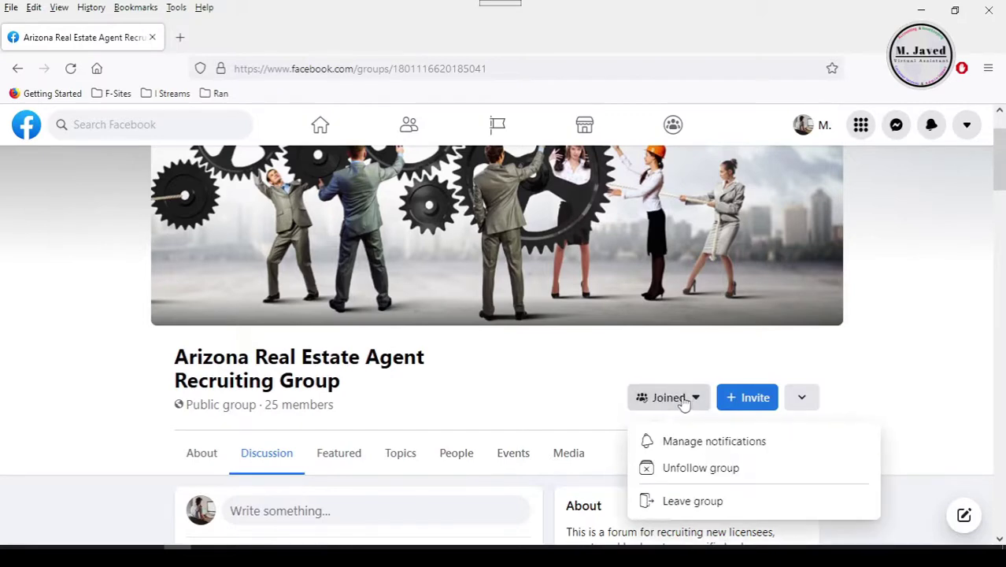